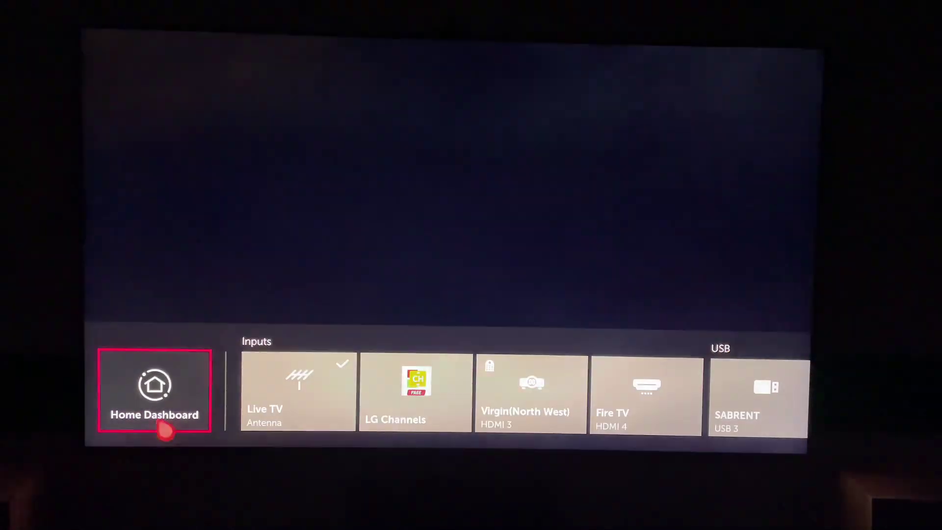
Bring up quick settings from the remote and enter All Settings, landing on the General section
left_click(165, 400)
key("s")
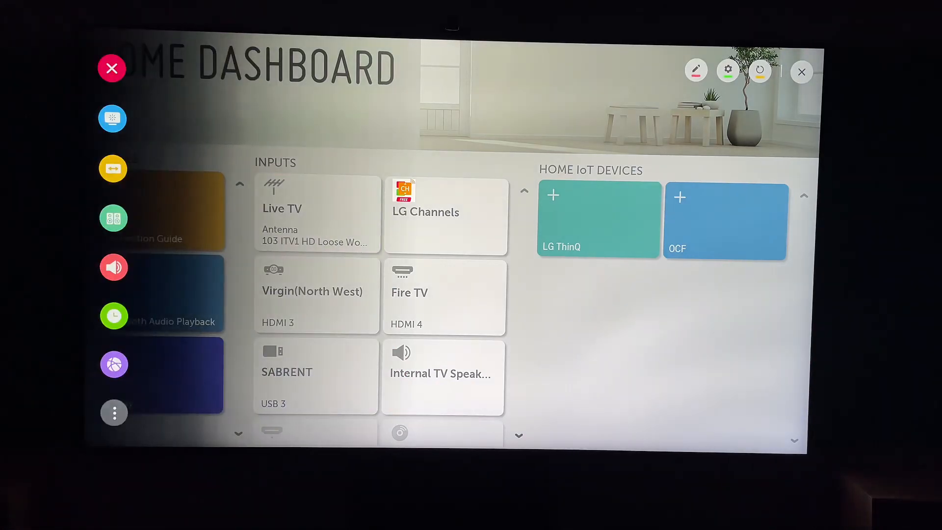
key("Down")
key("Down")
key("Down")
key("Down")
key("Down")
key("Down")
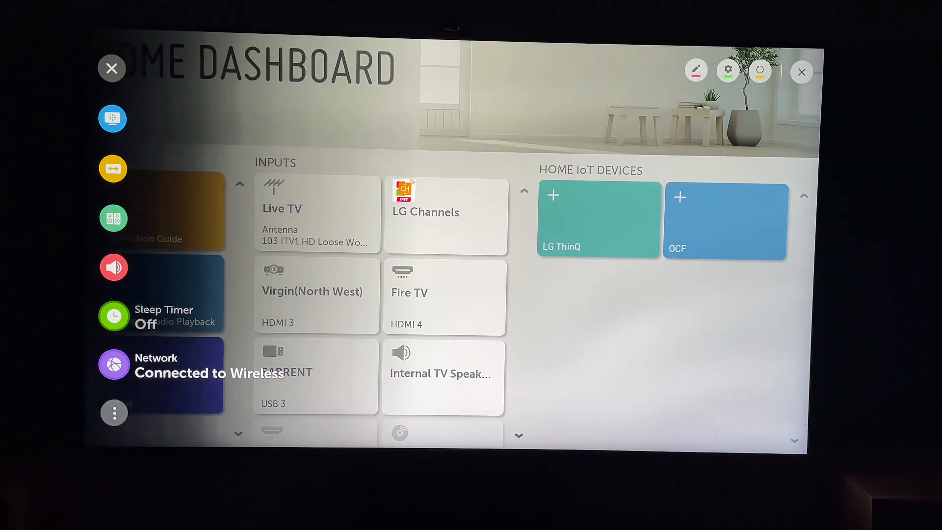
key("Down")
key("Escape")
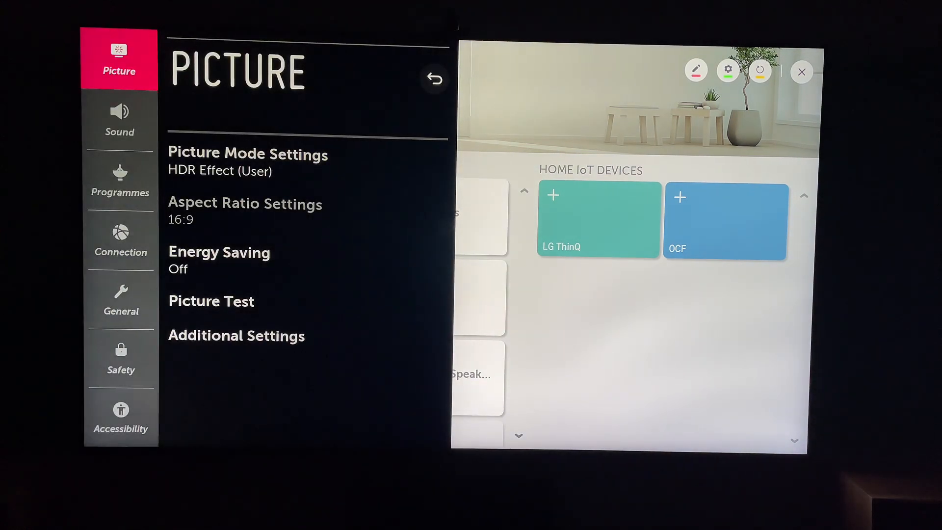
Within General, move down the list and enter the Additional Settings page
key("Down")
key("Down")
key("Down")
key("Down")
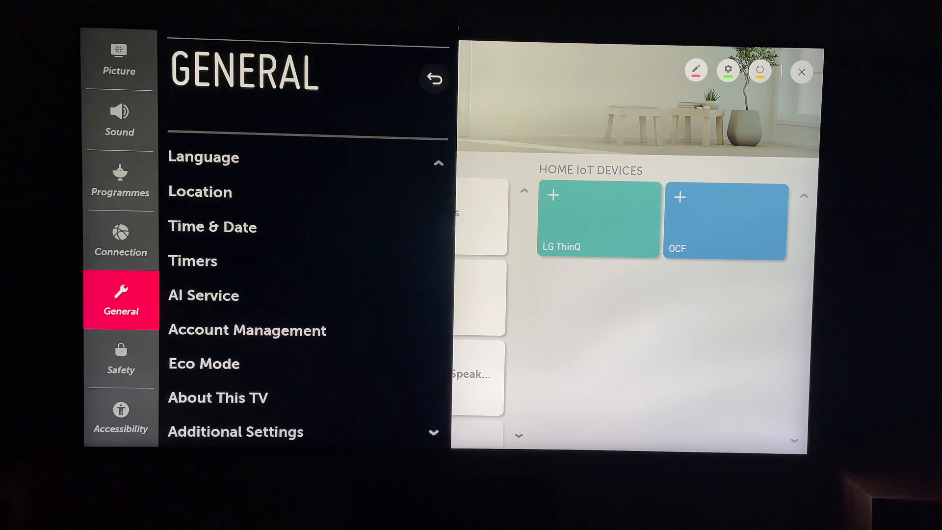
key("Right")
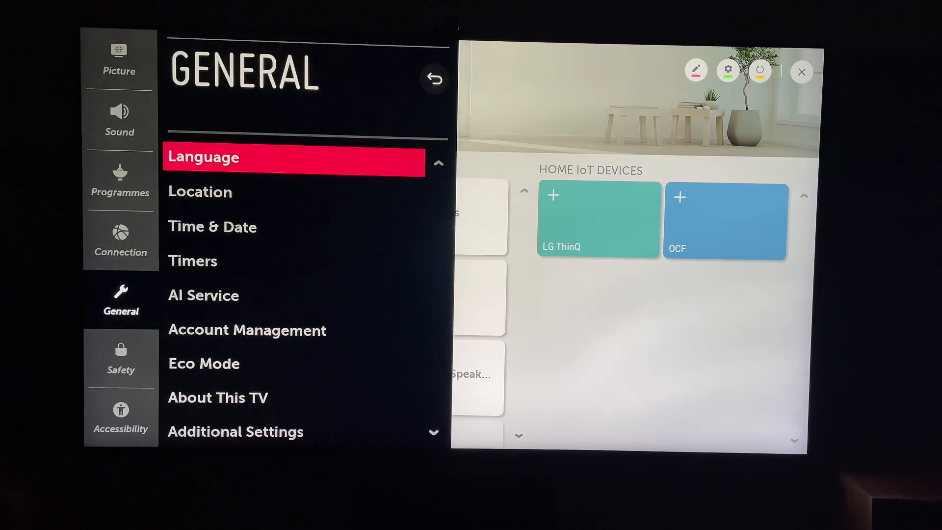
key("Down")
key("Down")
key("Down")
key("Down")
key("Down")
key("Down")
key("Down")
key("Down")
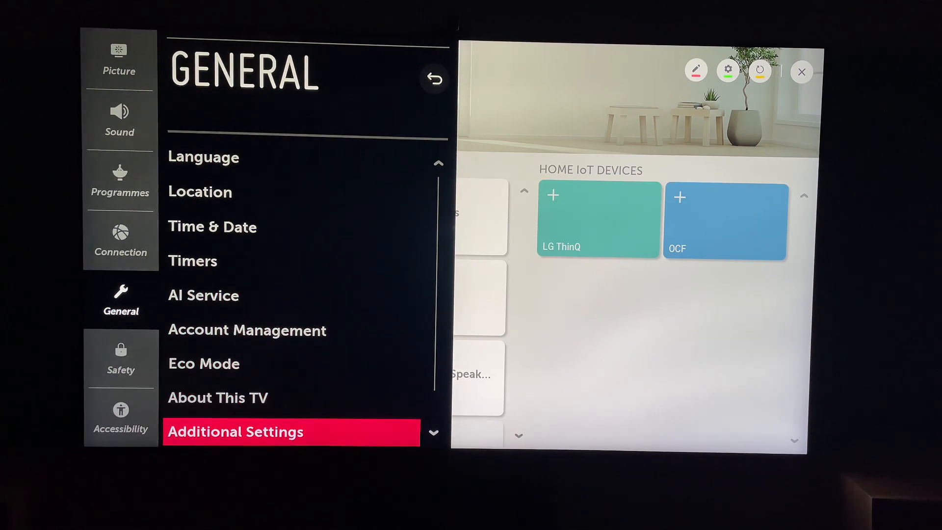
key("Return")
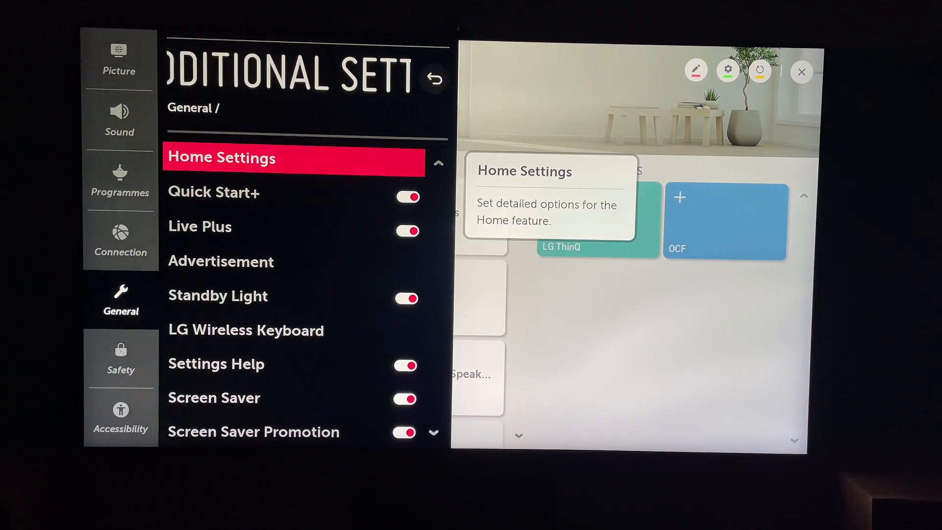
key("Down")
key("Down")
key("Down")
key("Down")
key("Down")
key("Up")
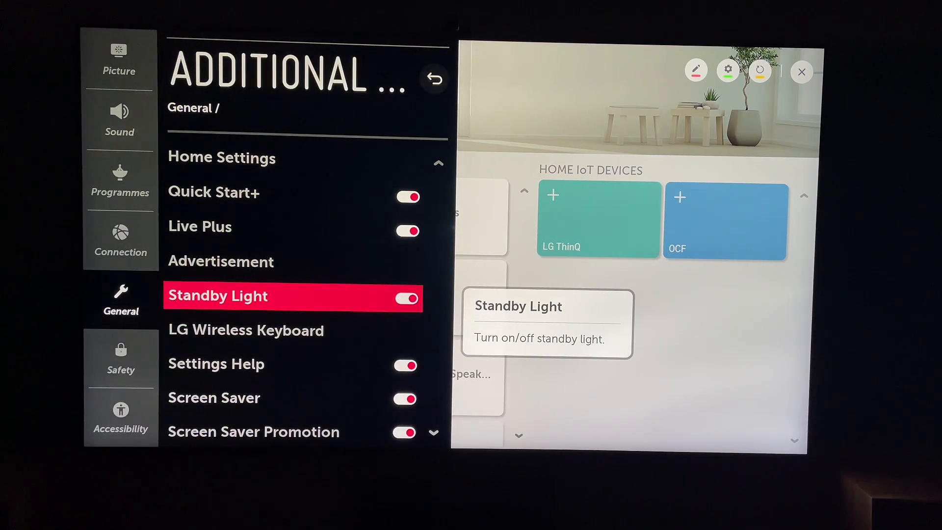
key("Return")
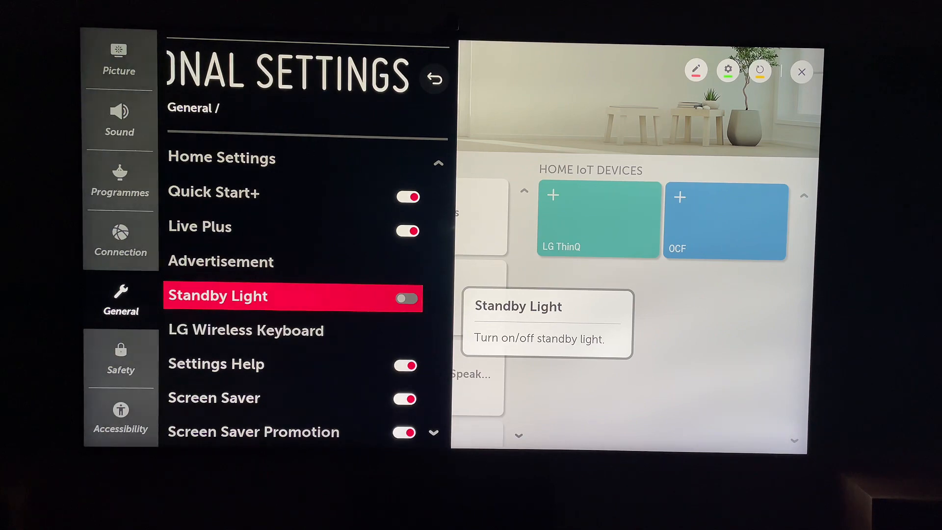
key("Return")
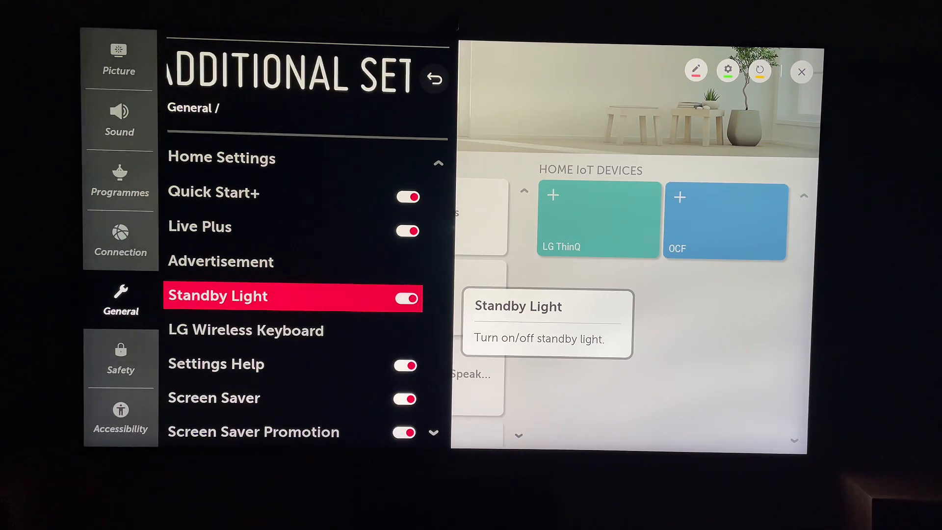